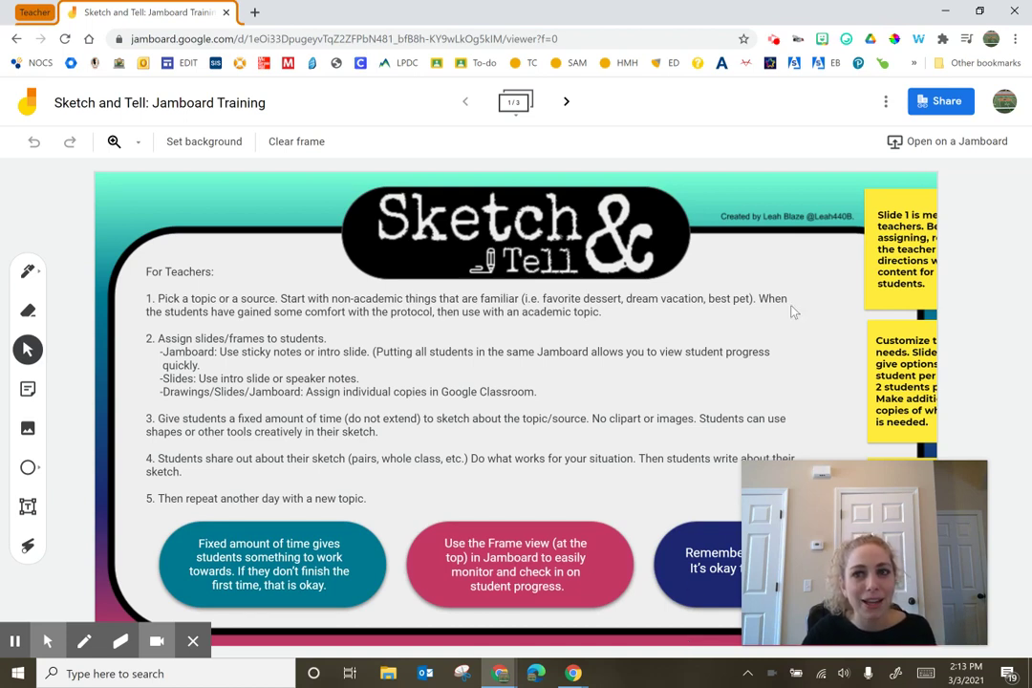
- Change the Test Class teachers group's access to Viewer in the Jam's sharing settings
click(932, 102)
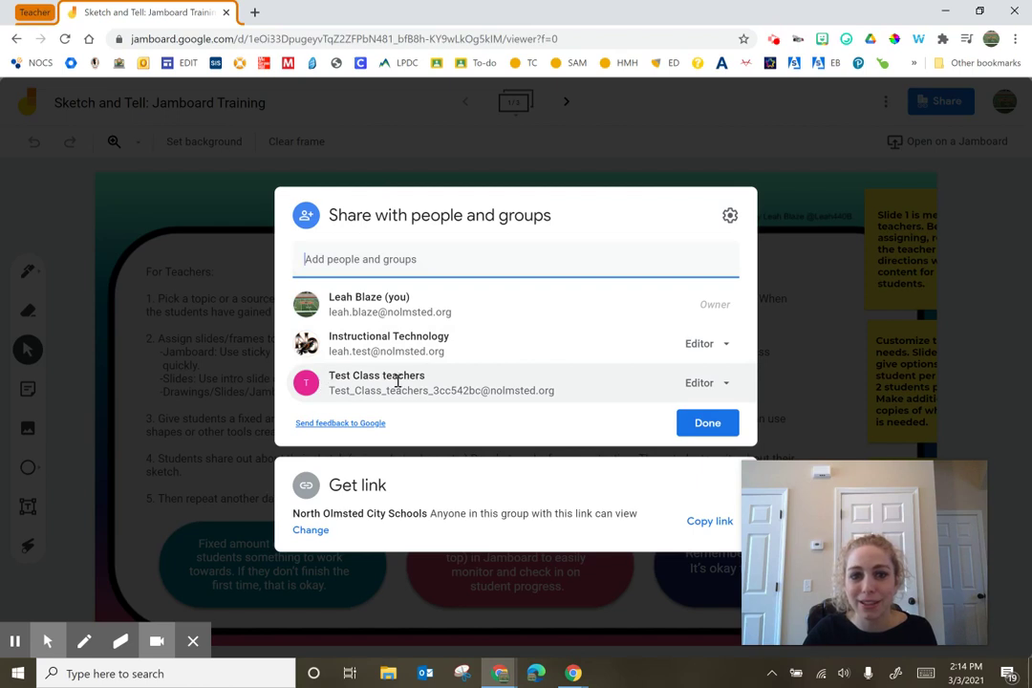
click(711, 386)
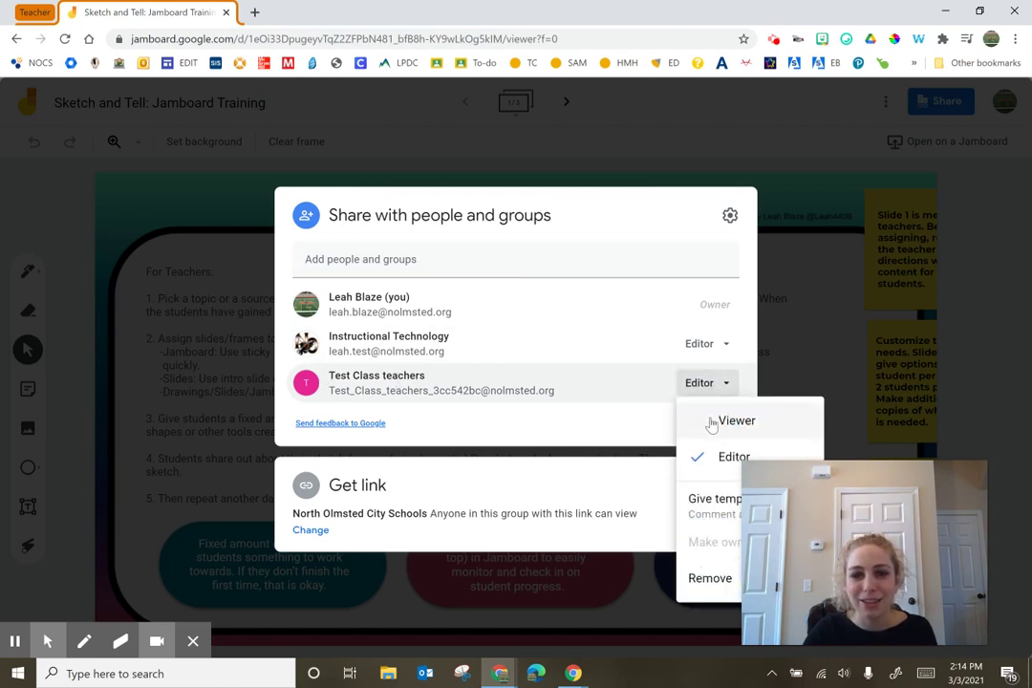
click(712, 422)
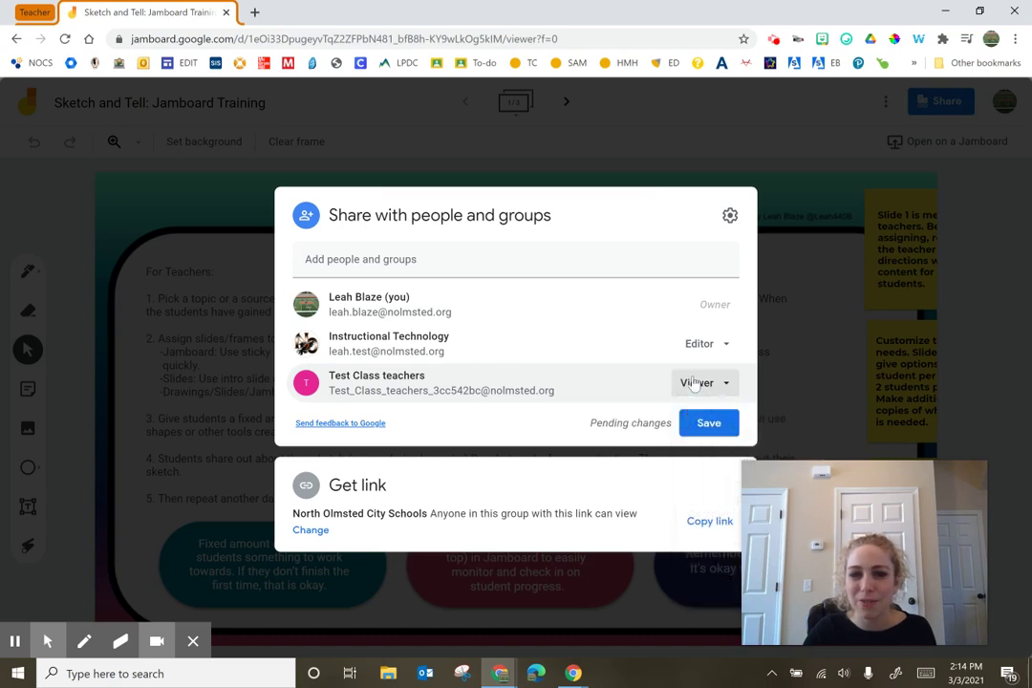
- Try giving the Test Class teachers group temporary access and remove the expiration again
click(702, 382)
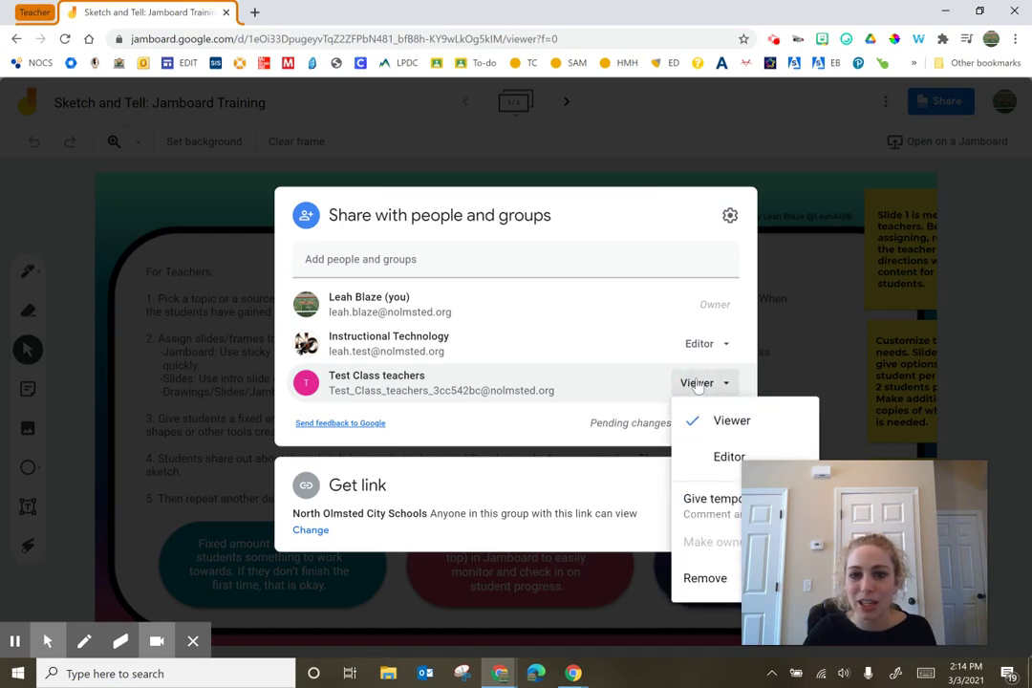
click(705, 509)
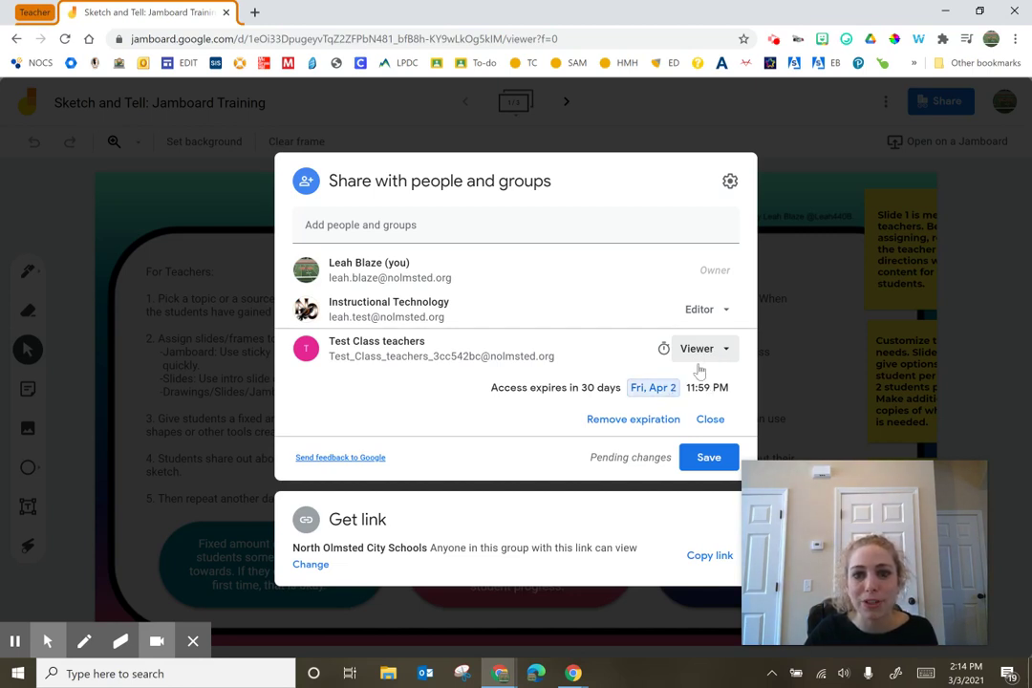
click(635, 419)
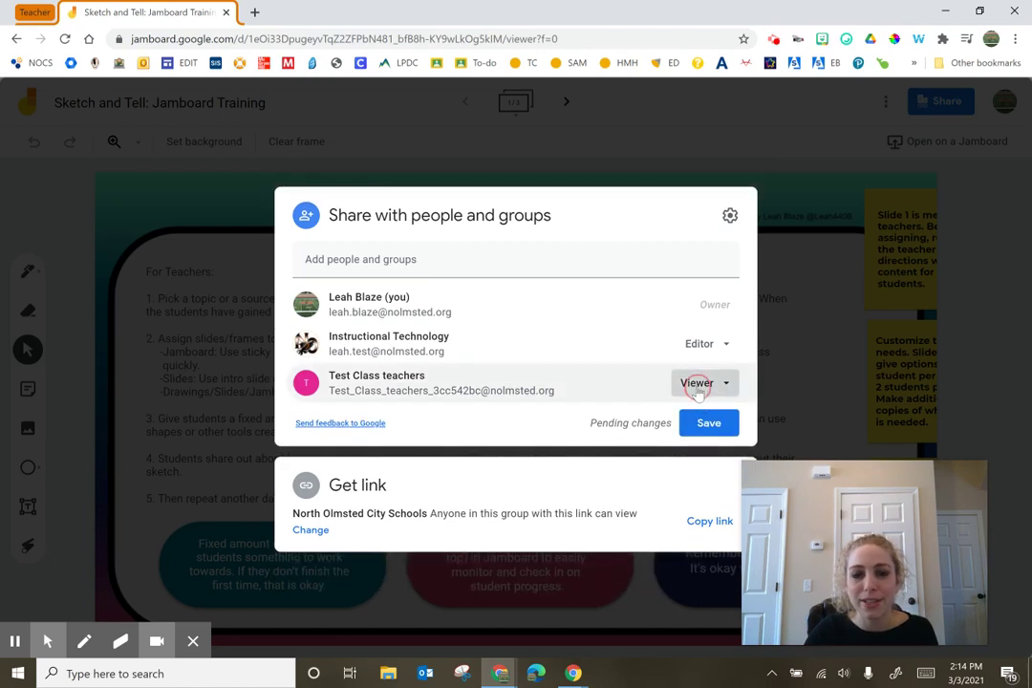
click(693, 384)
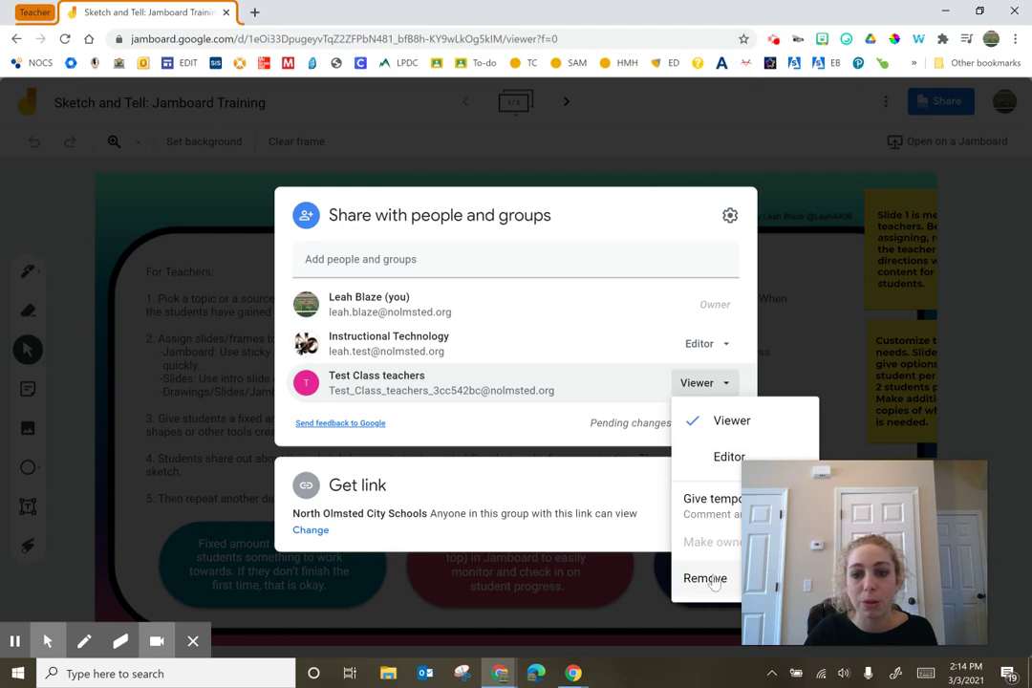
click(701, 344)
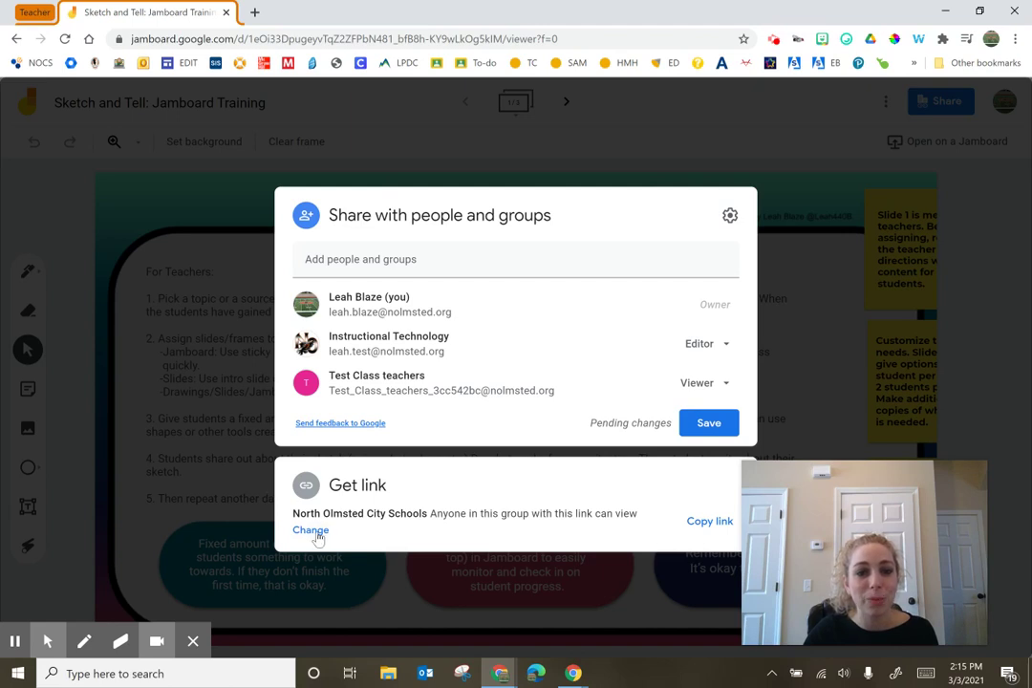
- Set the link access to Anyone with the link, with the Viewer role
click(314, 532)
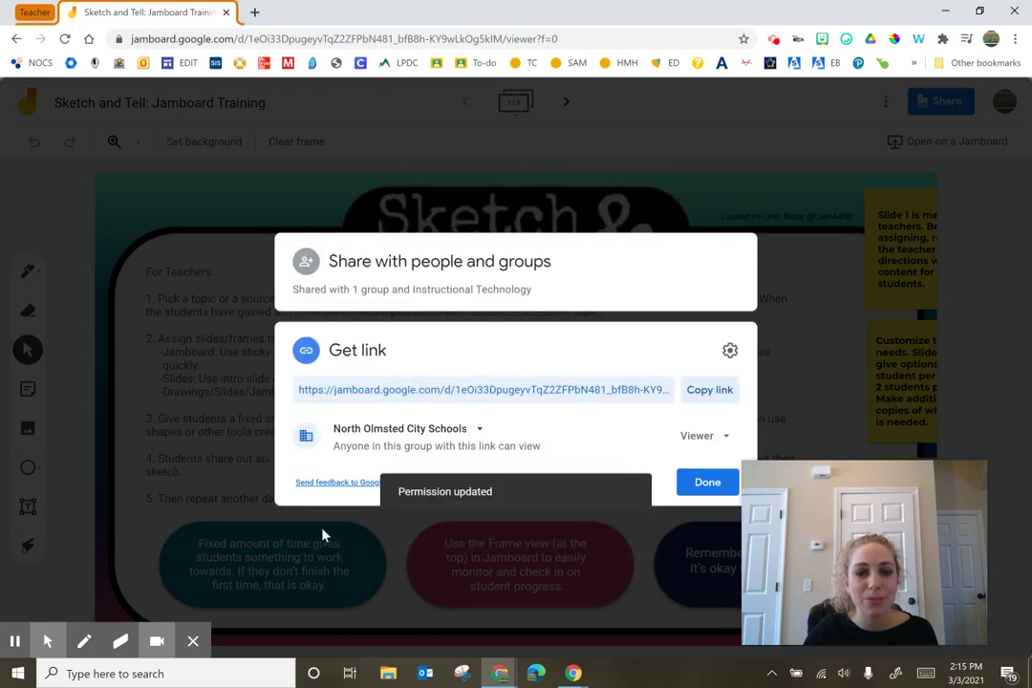
click(429, 432)
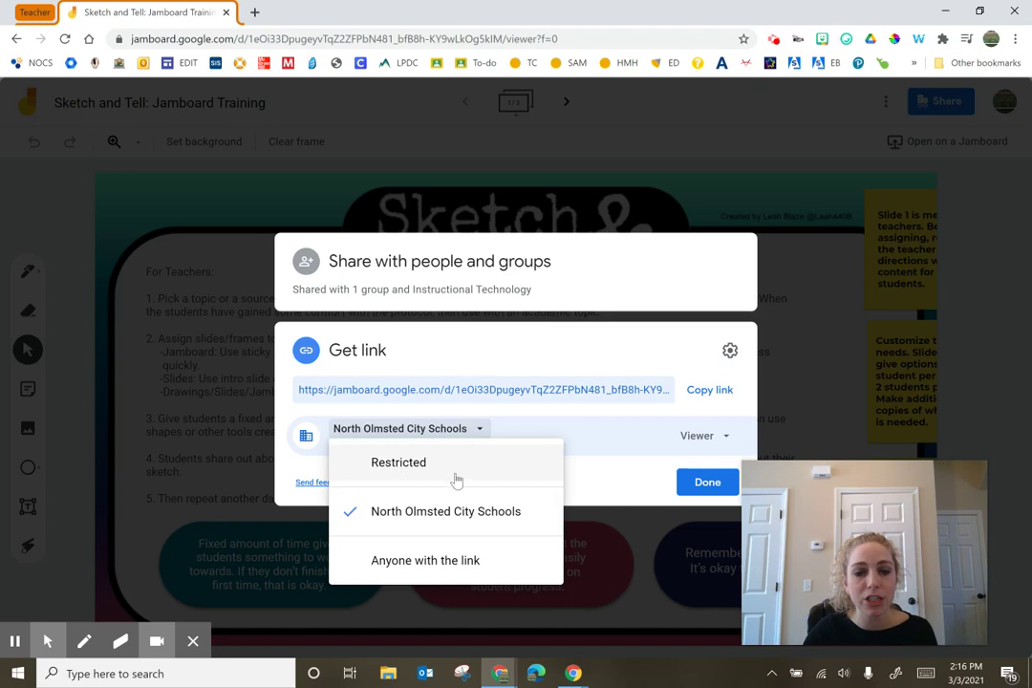
click(406, 564)
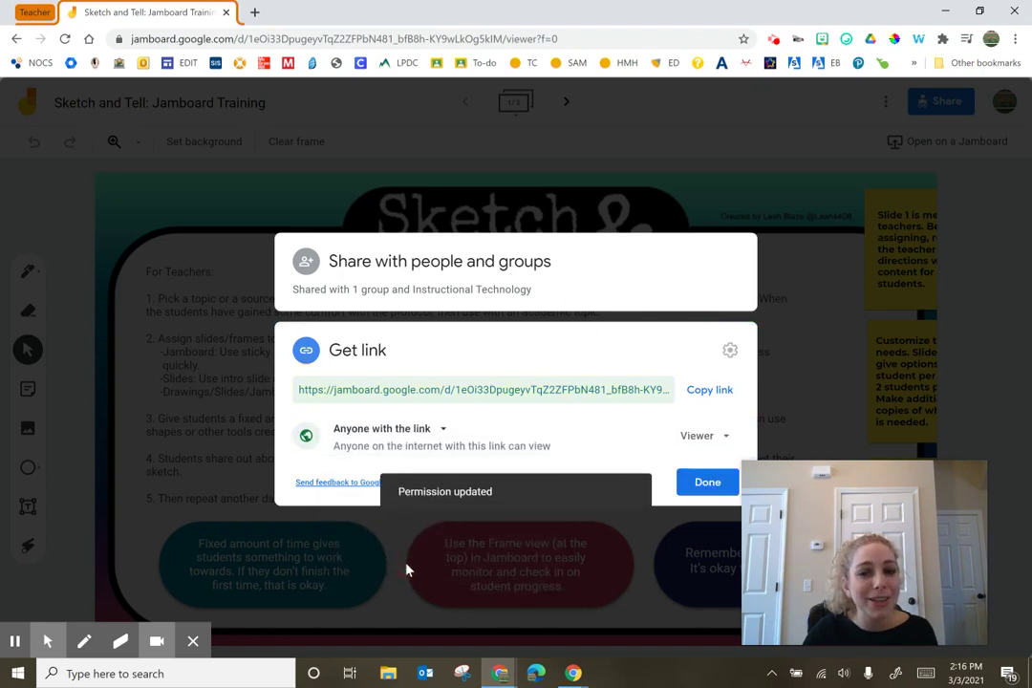
click(688, 437)
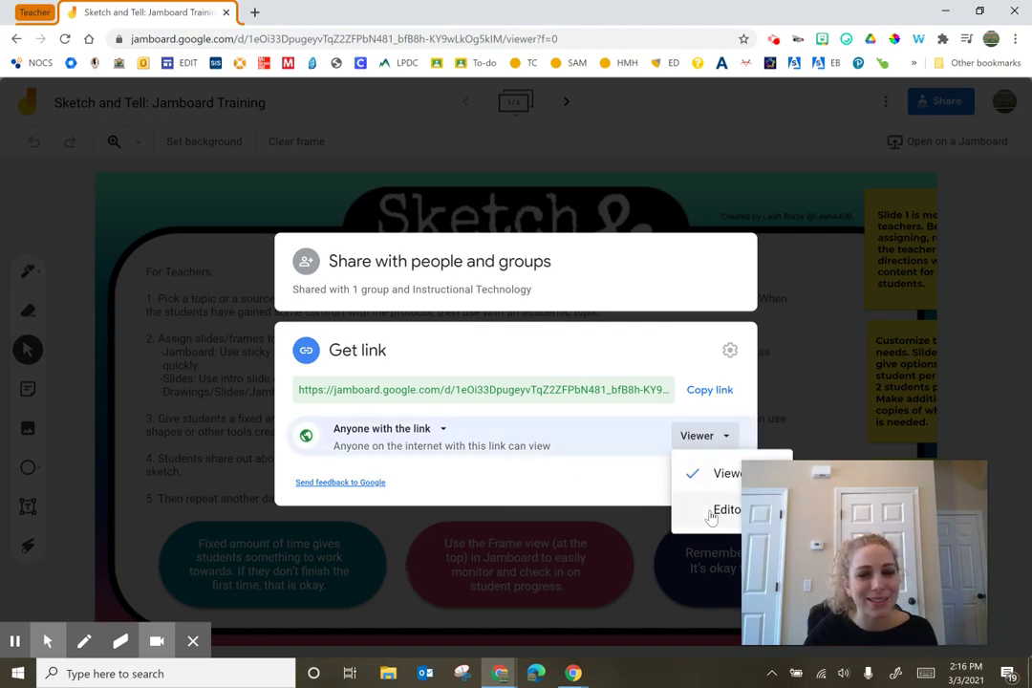
click(708, 474)
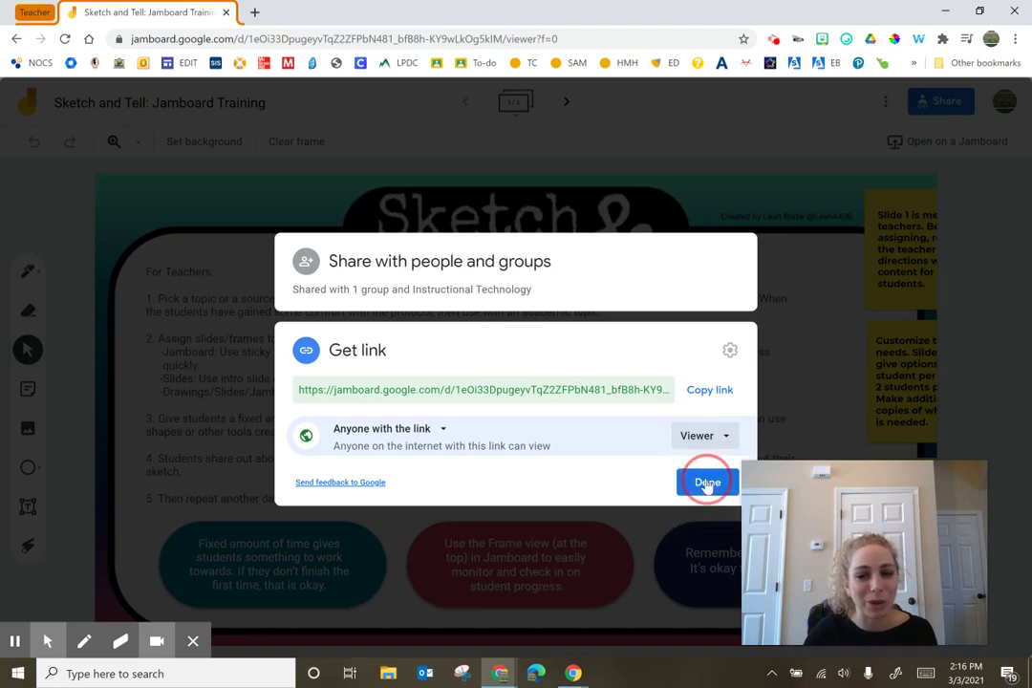
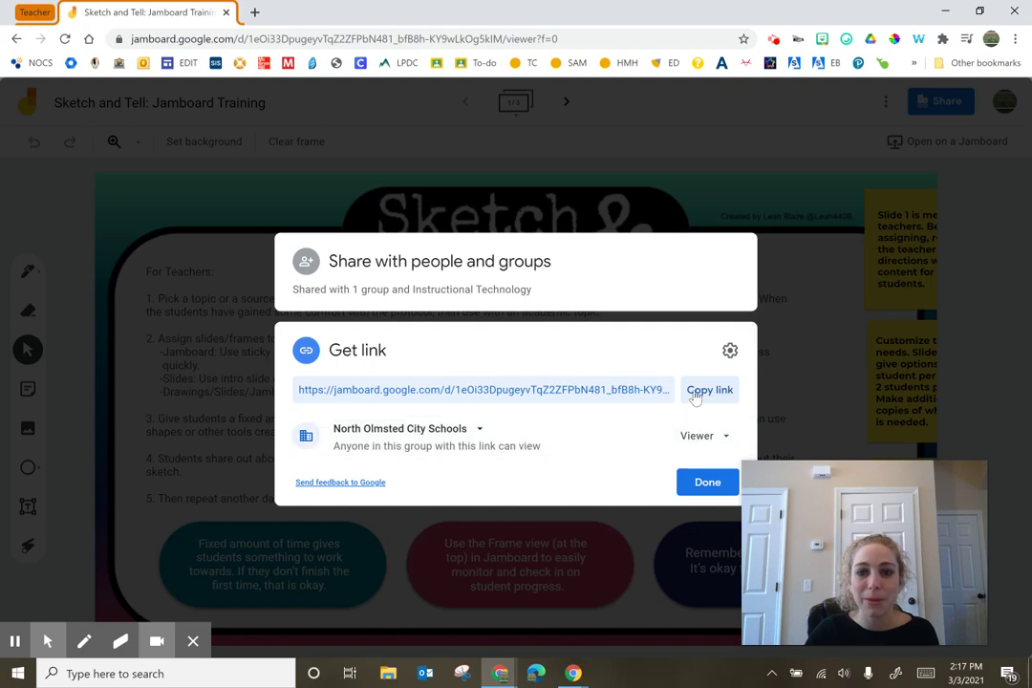
- Copy the Jam's sharing link, paste it as the address in a new tab, and return to close the sharing settings
click(695, 396)
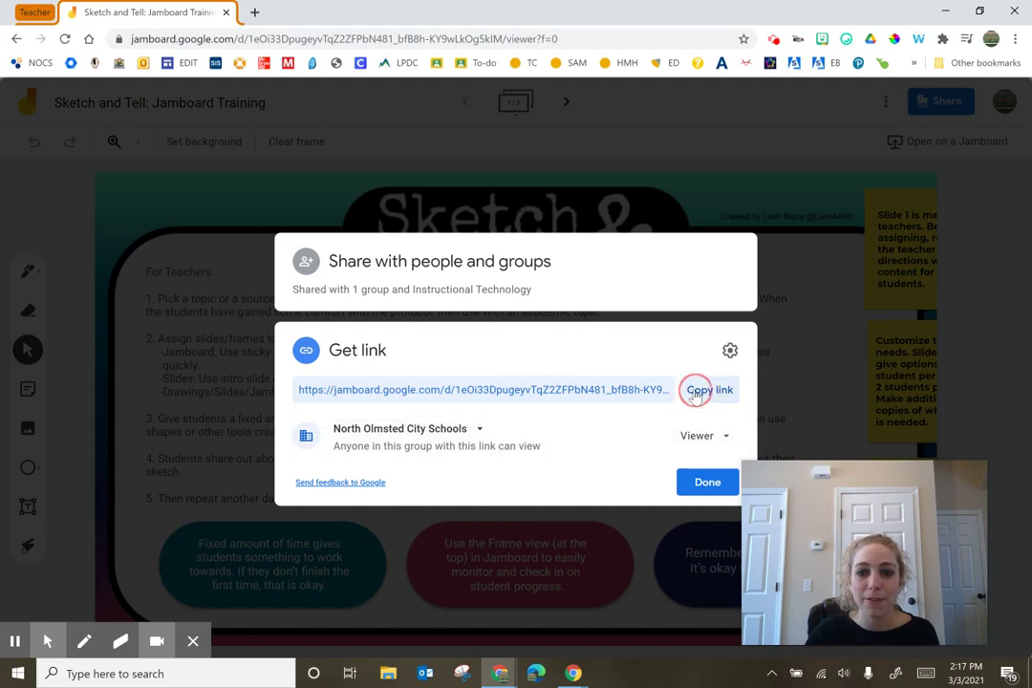
click(254, 11)
key(ctrl+v)
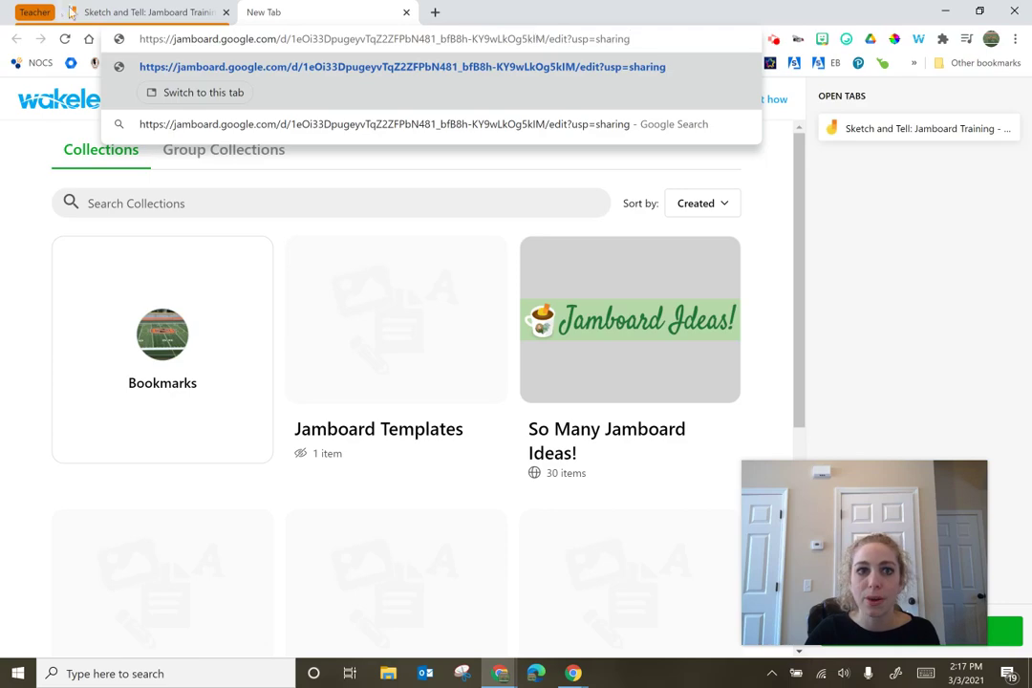
click(105, 13)
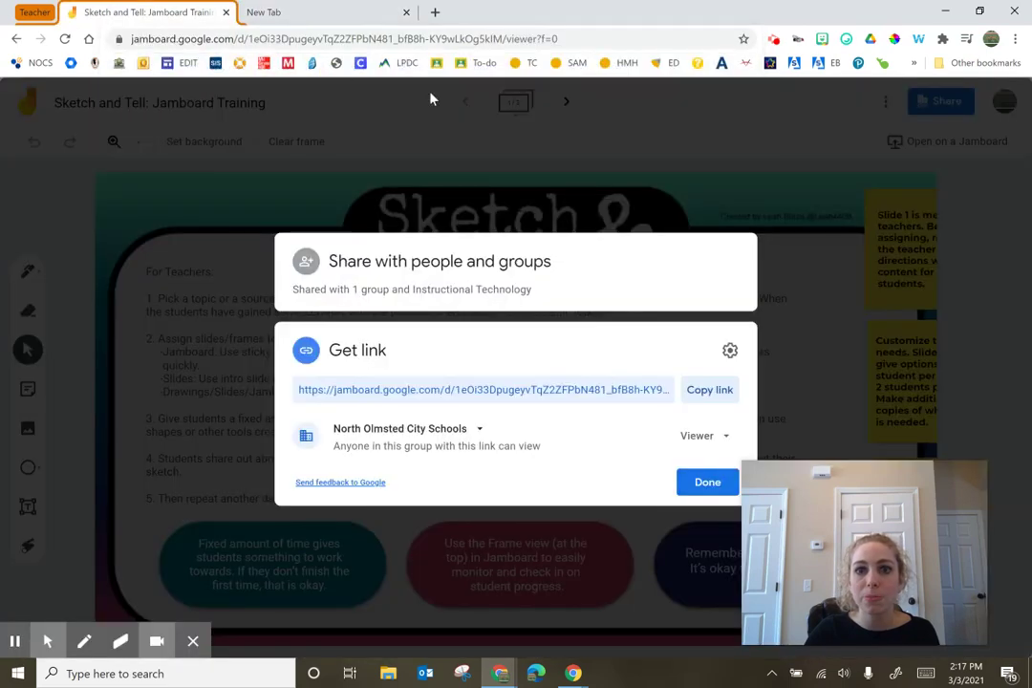
click(685, 482)
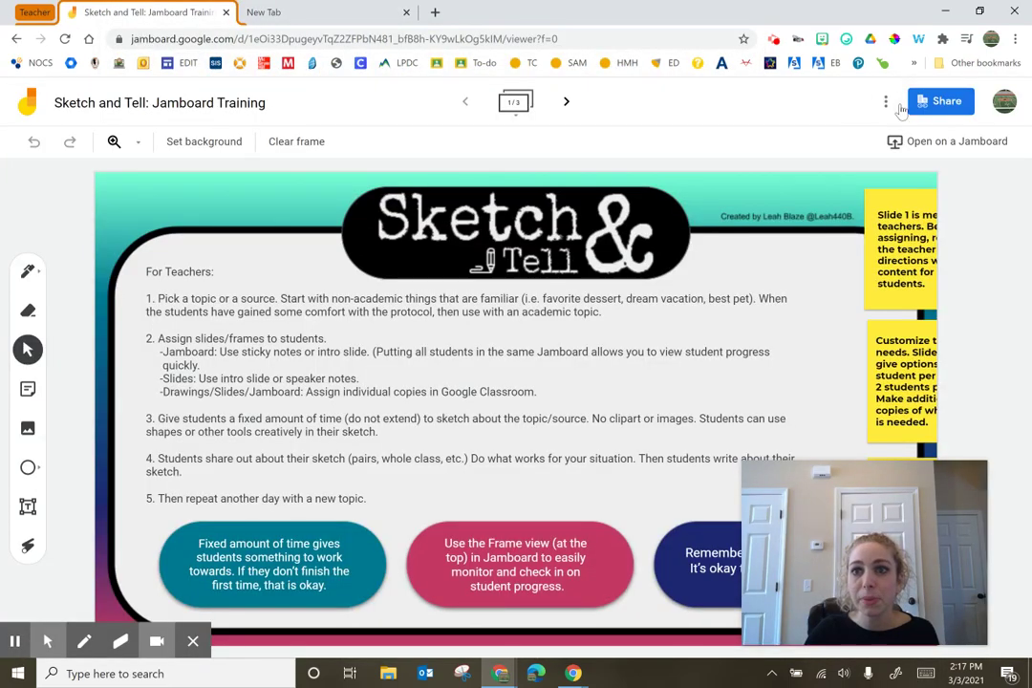
click(886, 102)
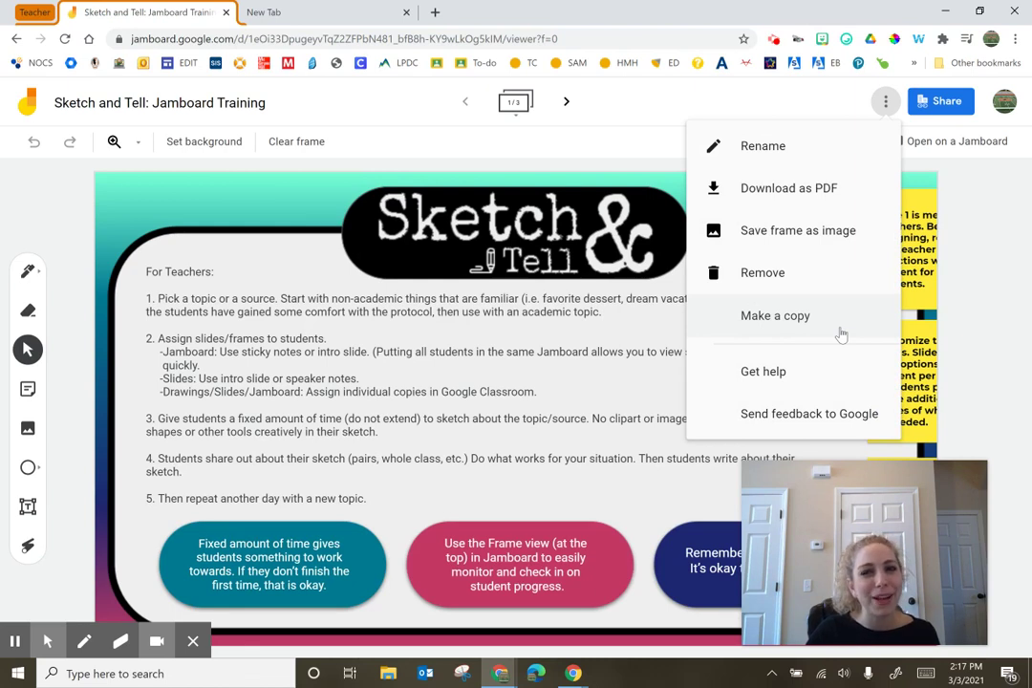
click(886, 102)
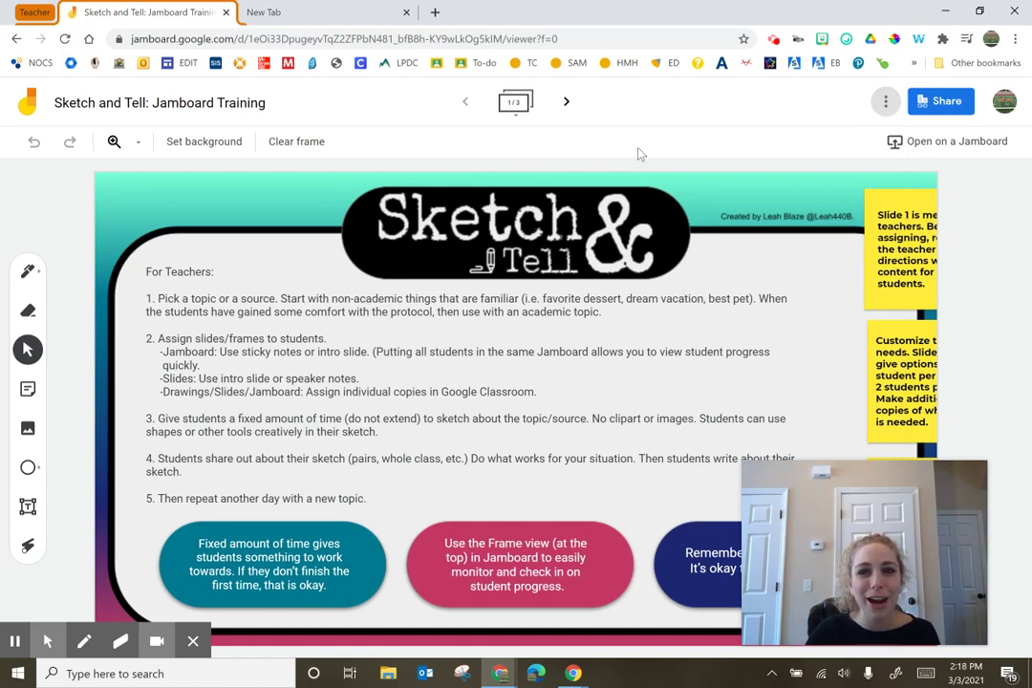
click(886, 103)
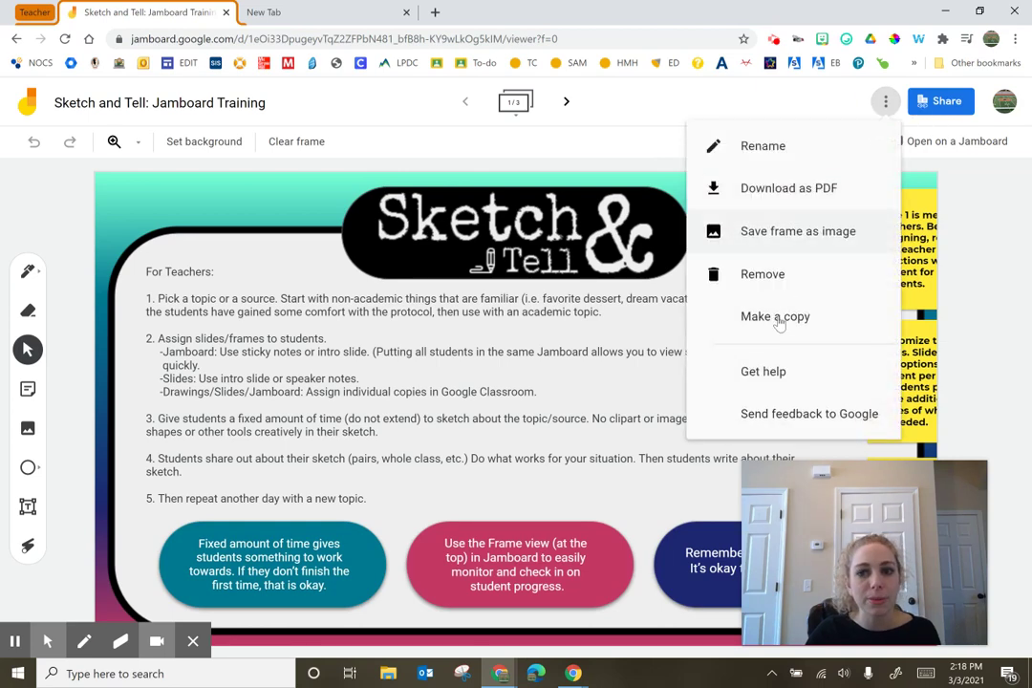
click(616, 146)
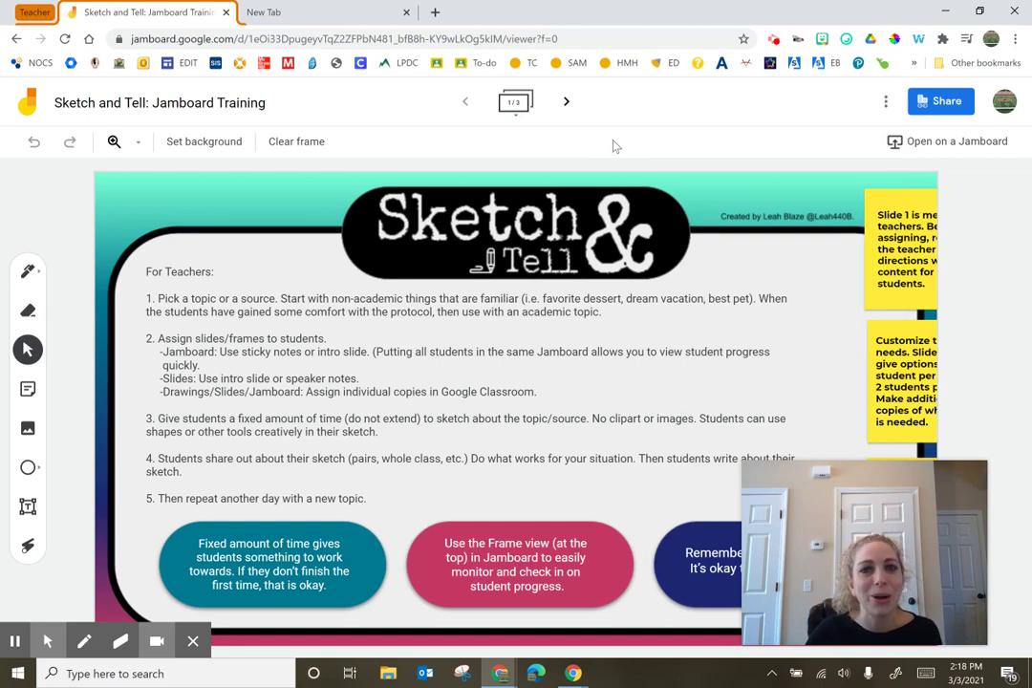
- Copy the Jam's sharing link again and paste it as the address in the already open blank tab
click(947, 102)
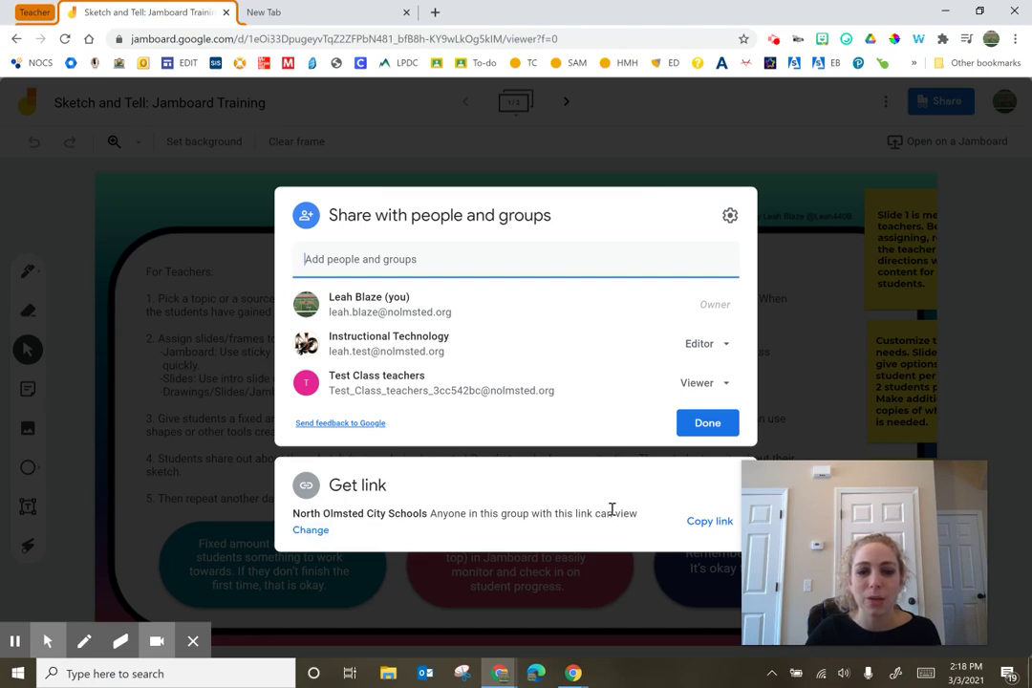
click(705, 524)
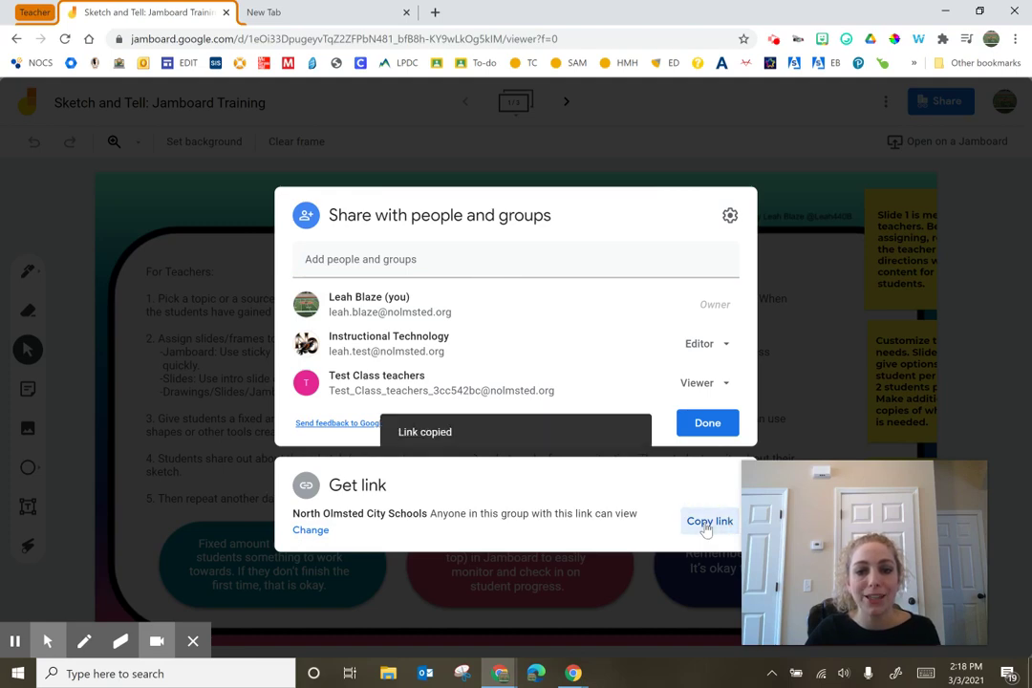
click(277, 12)
key(ctrl+v)
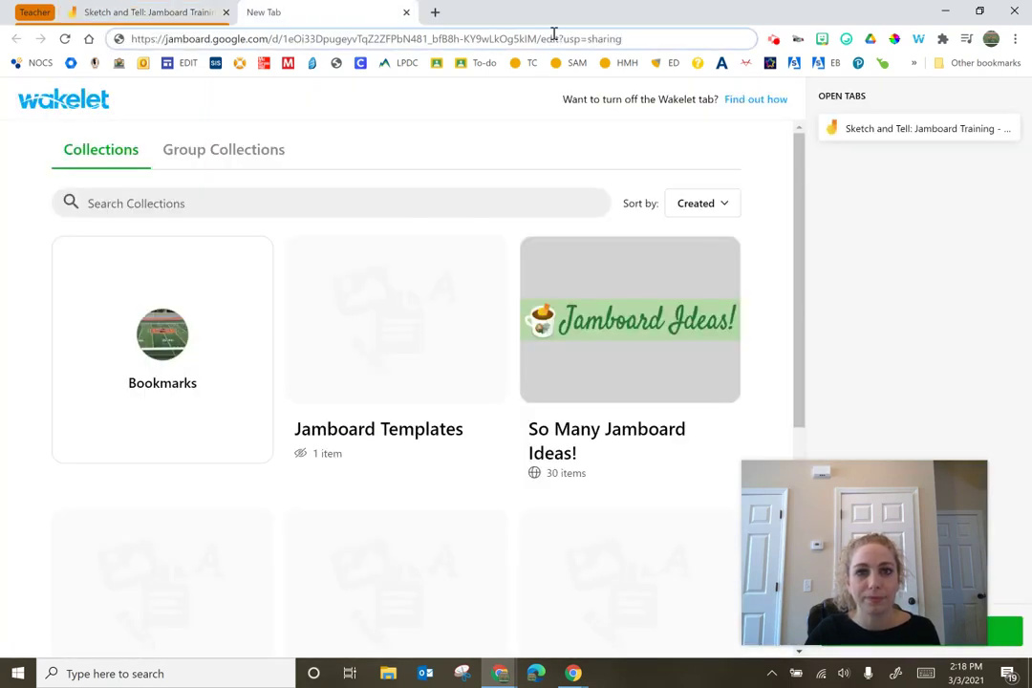
- Replace edit?usp=sharing at the end of the pasted link with copy and load the resulting address
drag(623, 39, 142, 52)
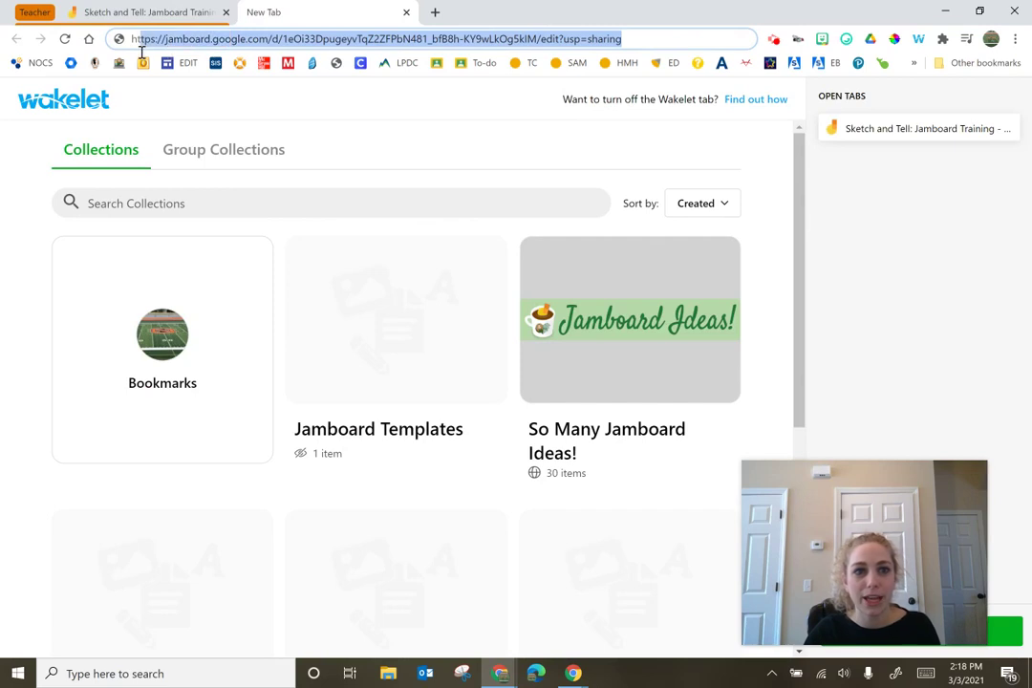
click(110, 40)
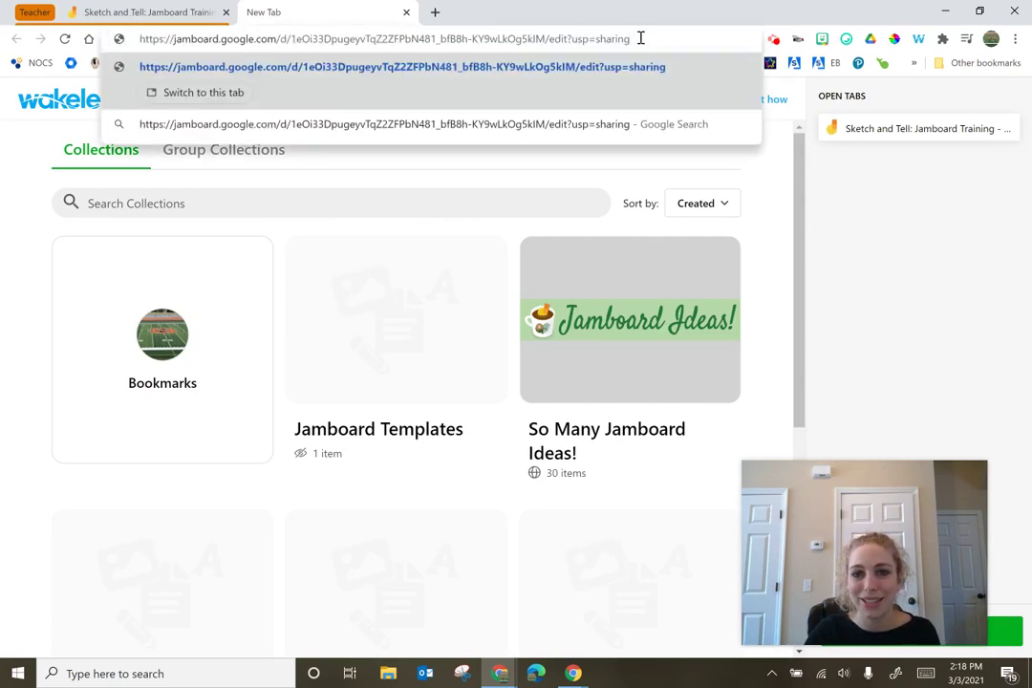
drag(640, 38, 550, 39)
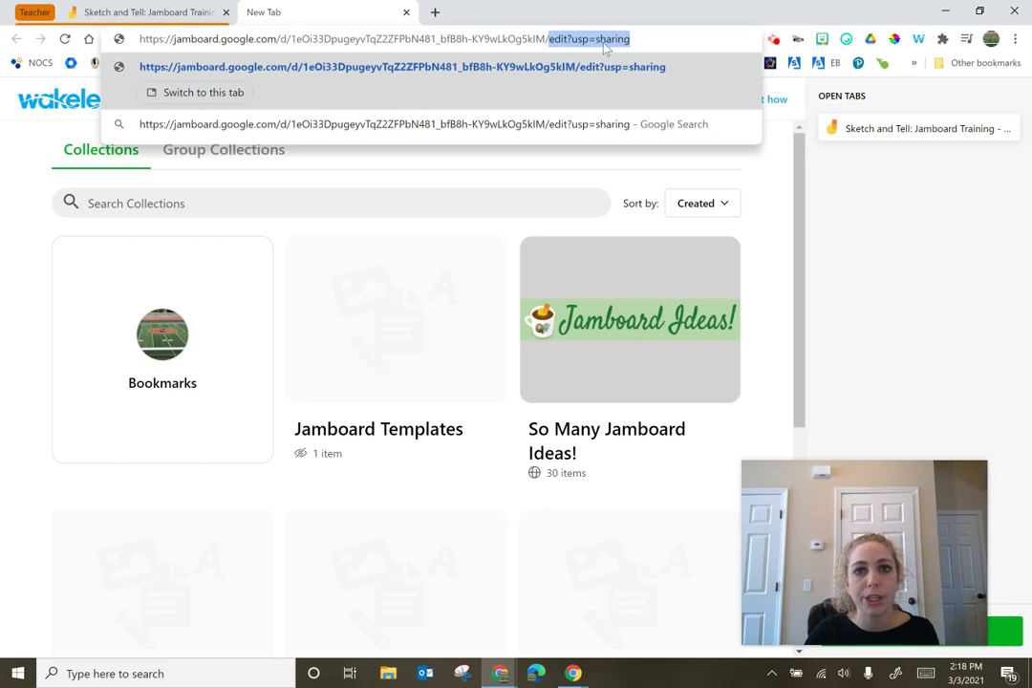
key(BackSpace)
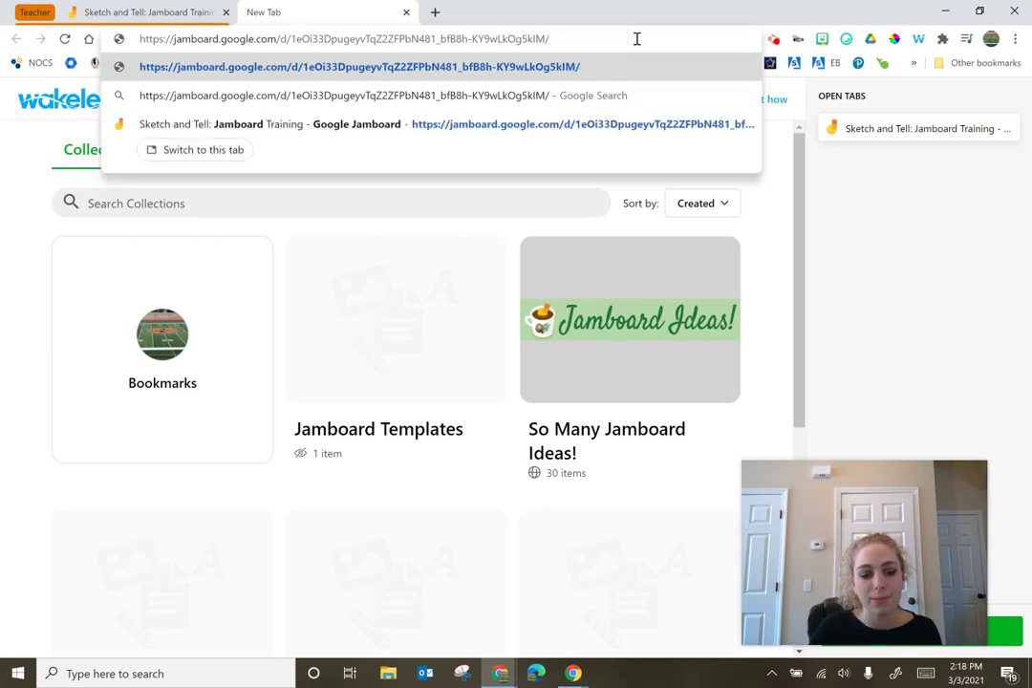
text(copy)
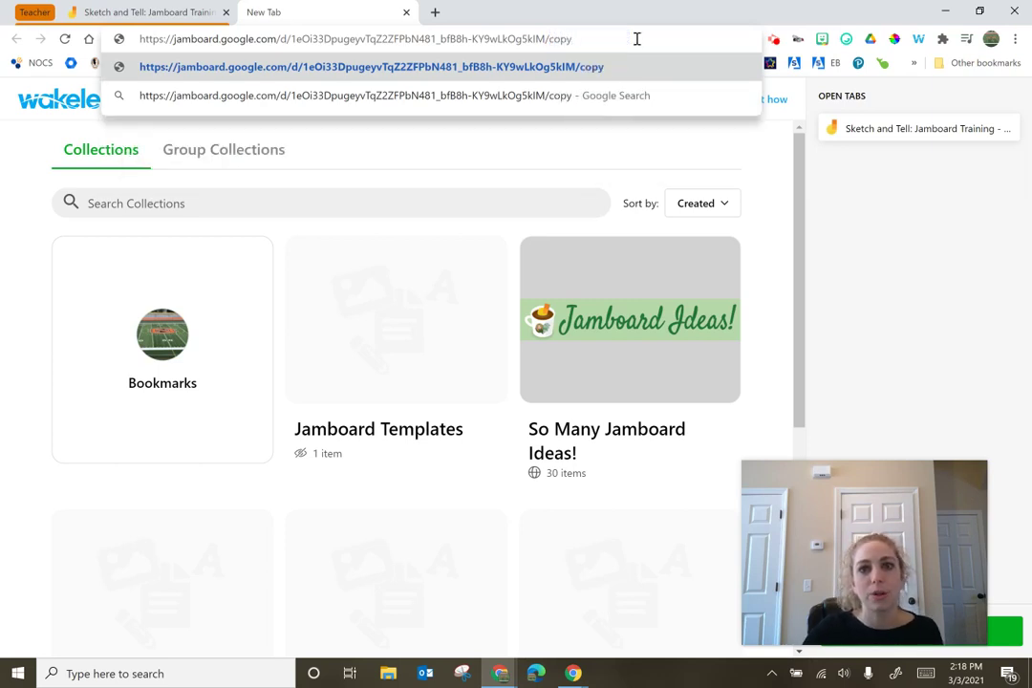
drag(604, 37, 141, 59)
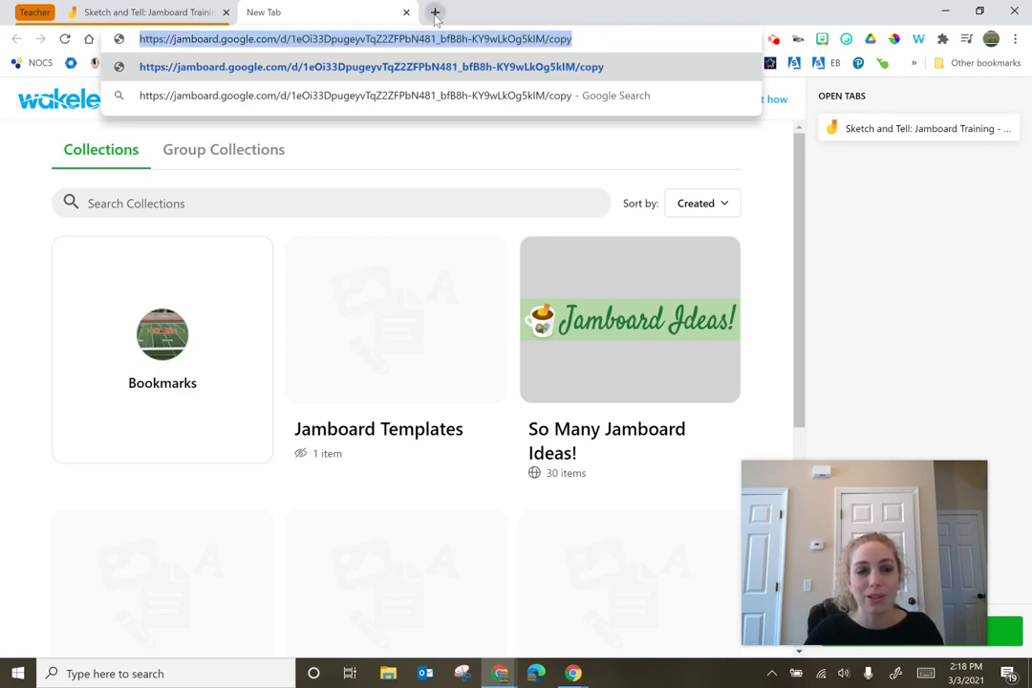
click(580, 39)
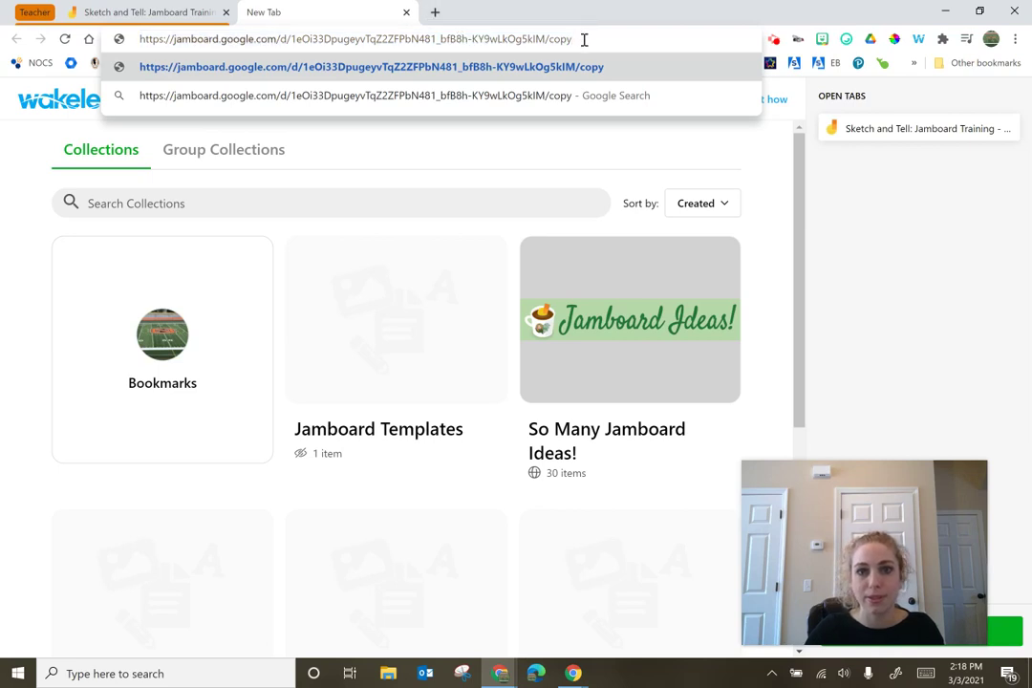
key(Return)
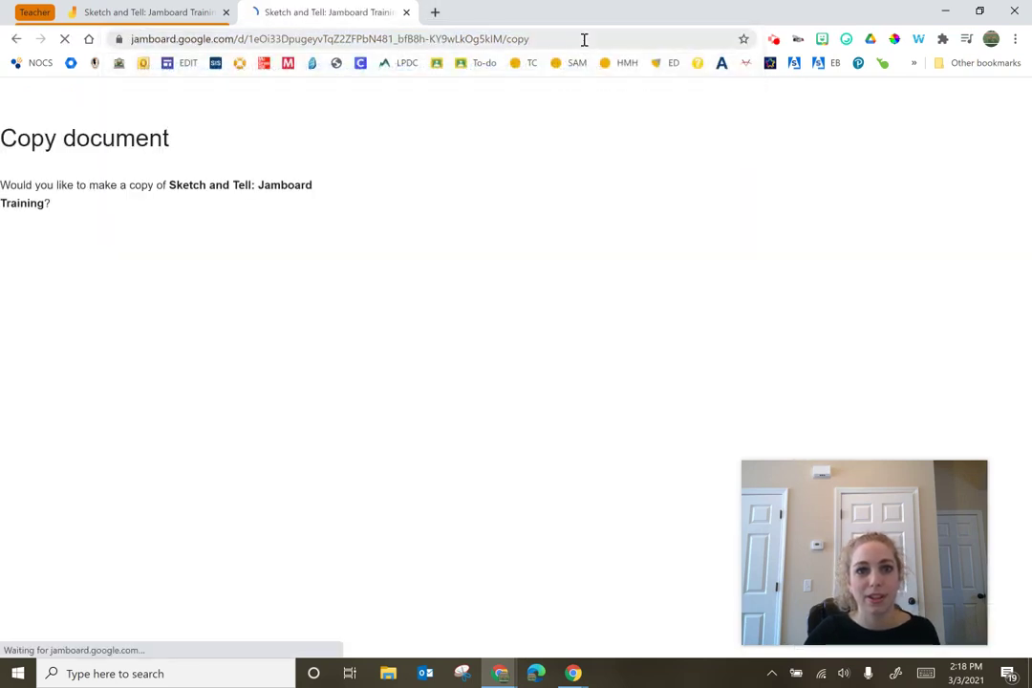